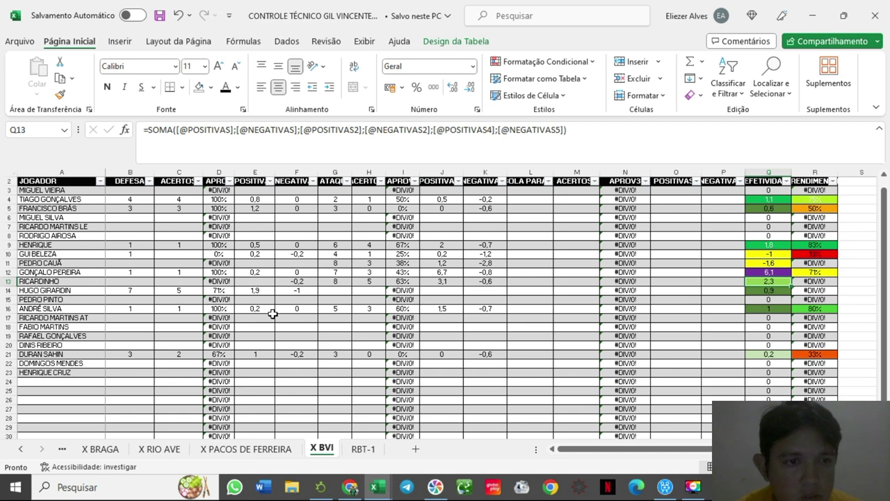
Fill the player name cells A9, A12 and A13 on the X BVI sheet with yellow
click(87, 247)
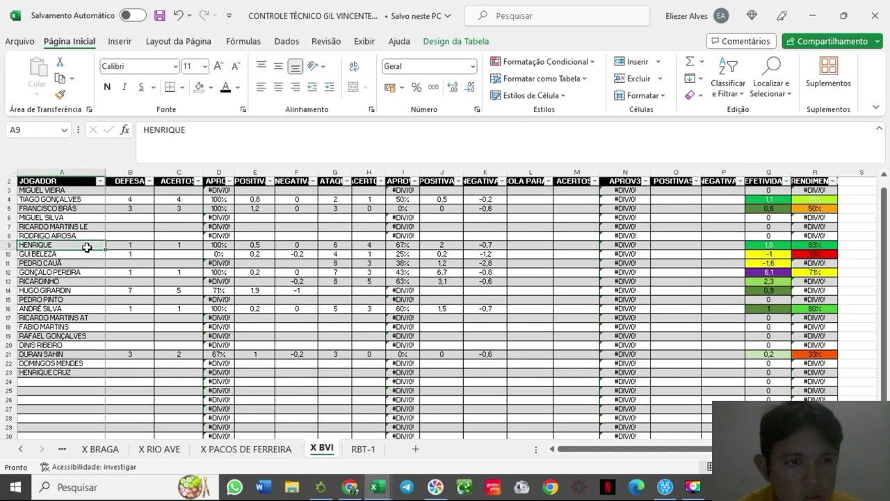
click(211, 87)
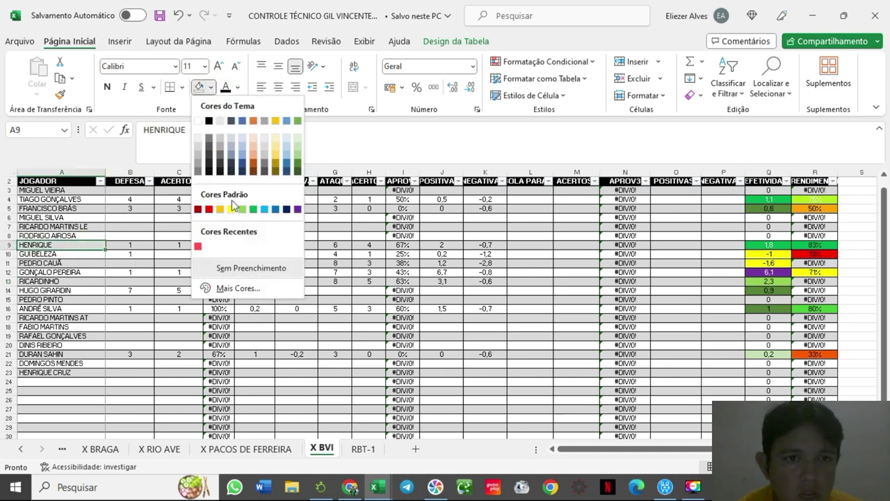
click(232, 209)
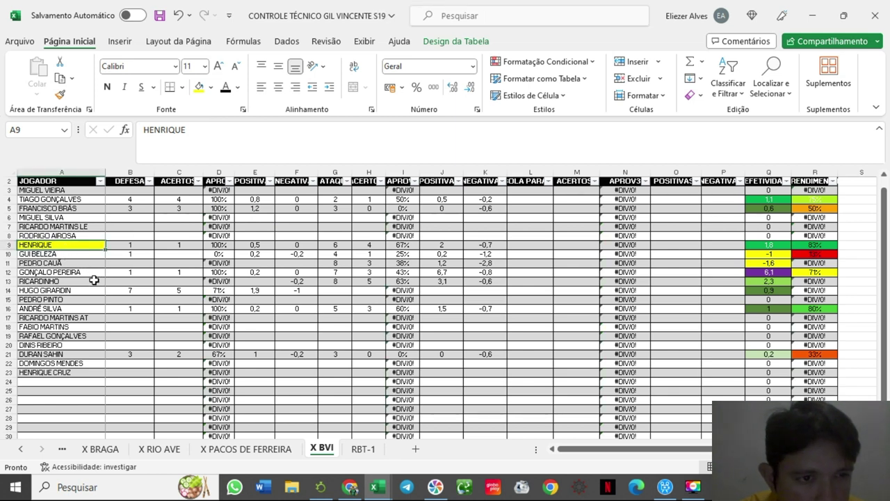
click(88, 272)
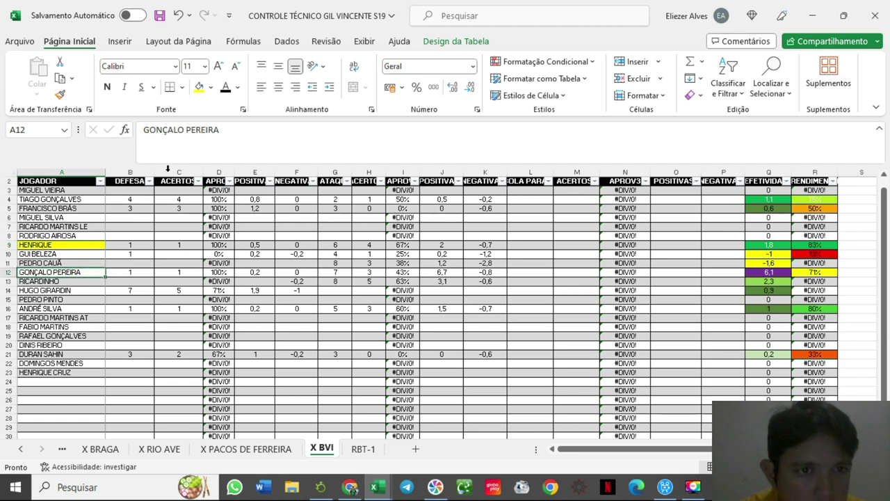
click(196, 89)
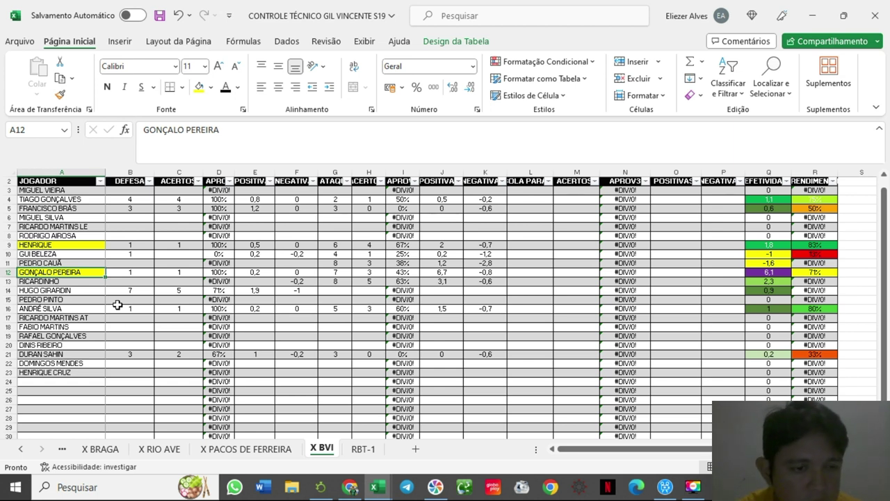
click(89, 290)
click(84, 280)
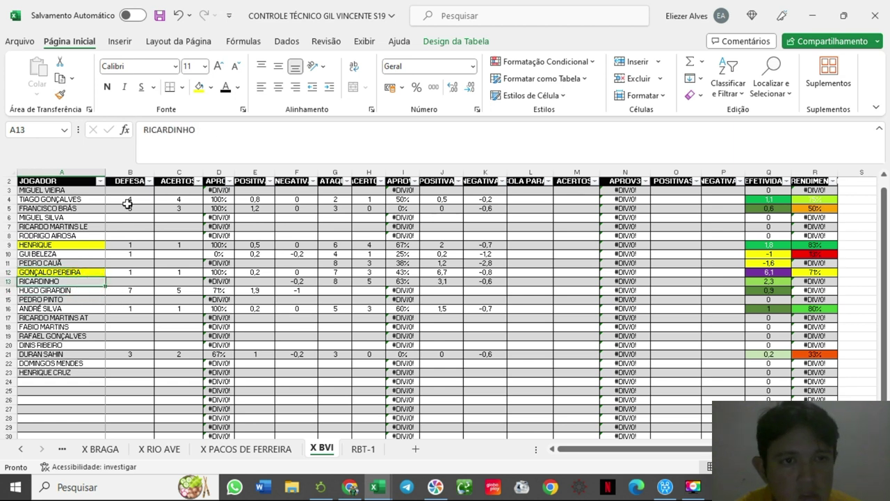
click(196, 89)
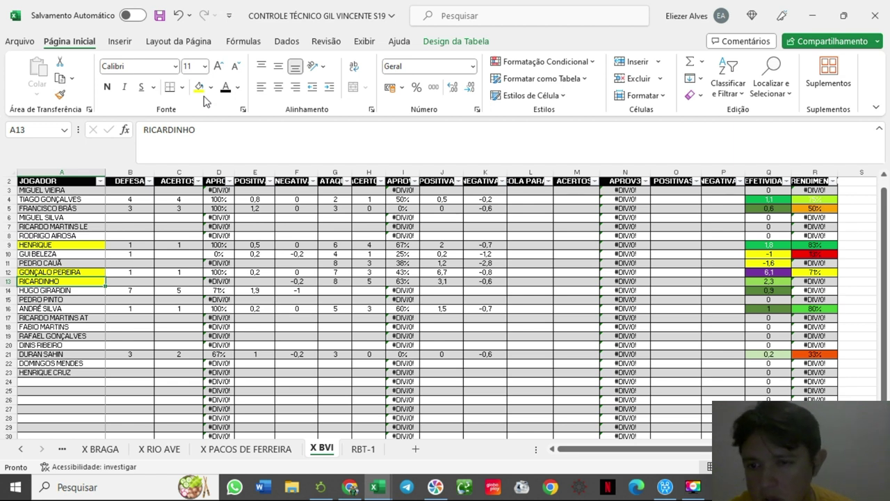
Compare the highlighted players' attack success rate, positive attack score, effectiveness and performance in columns I, J, Q and R
click(409, 245)
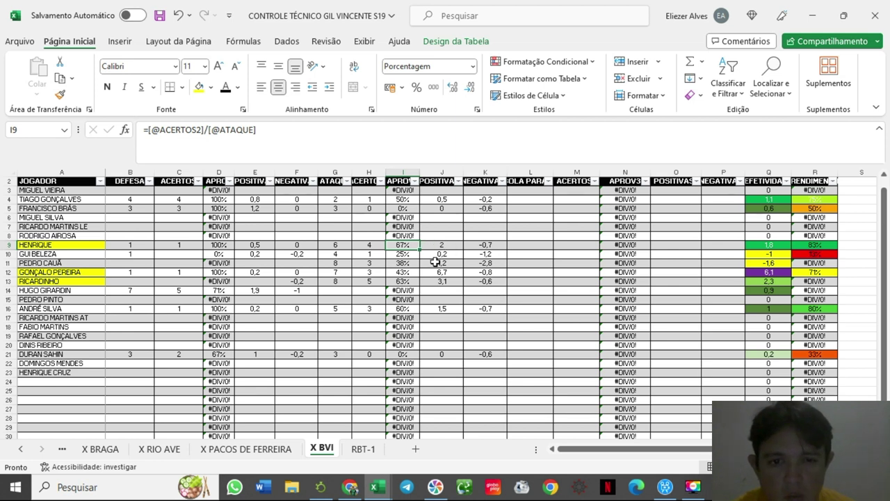
click(415, 281)
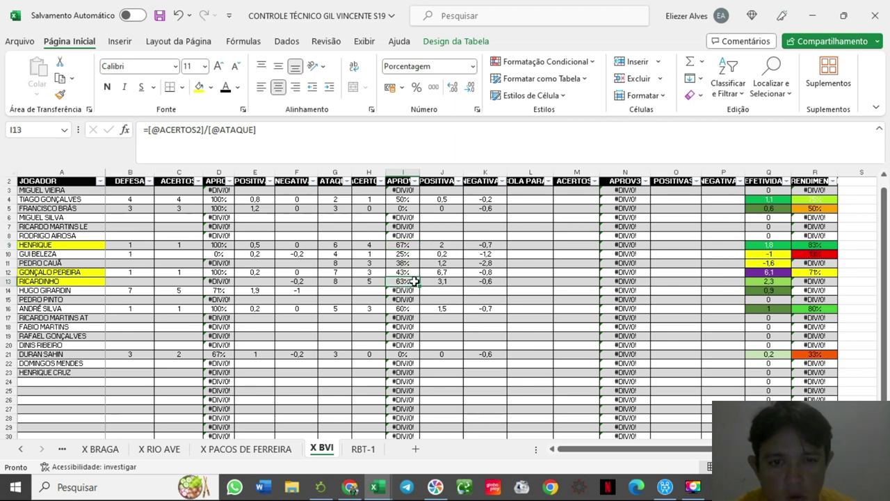
click(459, 281)
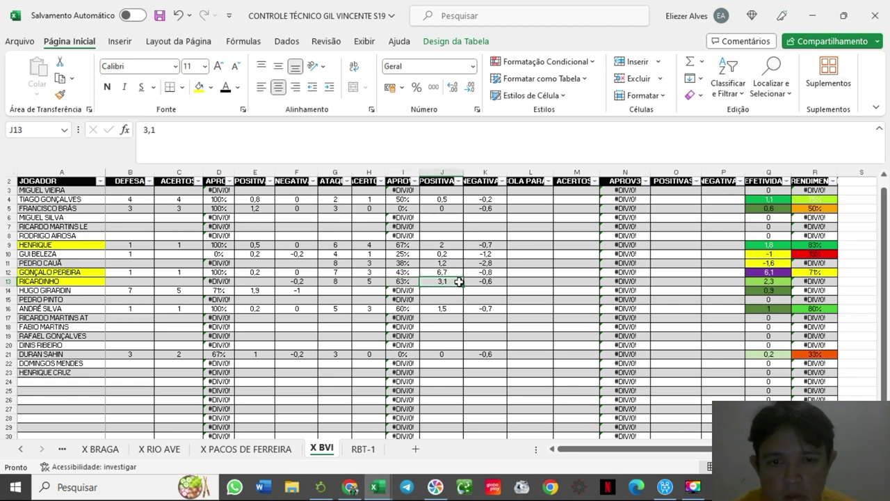
click(448, 244)
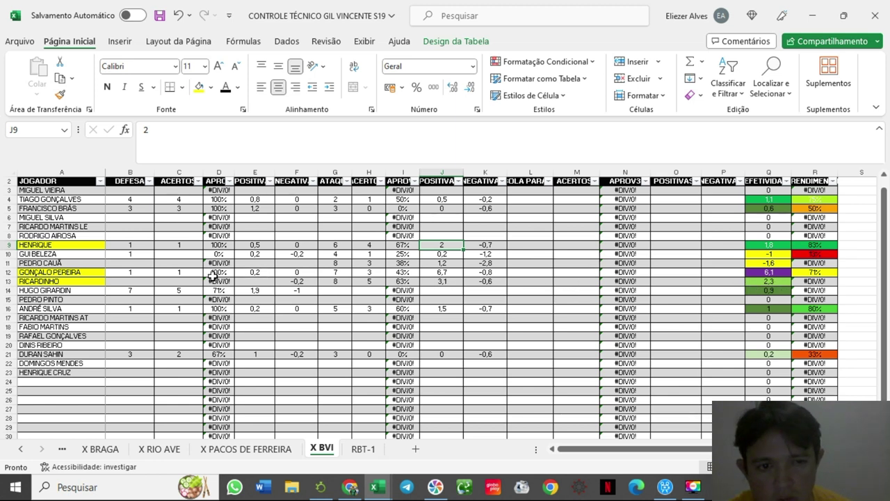
click(782, 281)
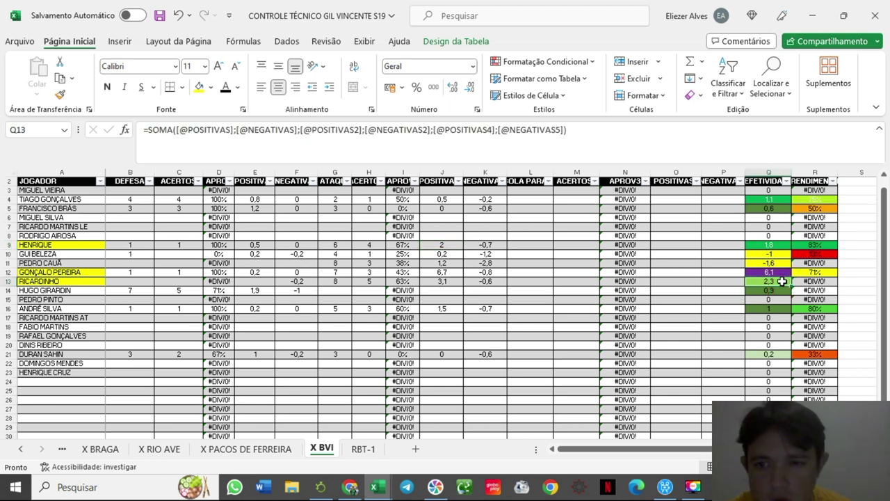
click(783, 245)
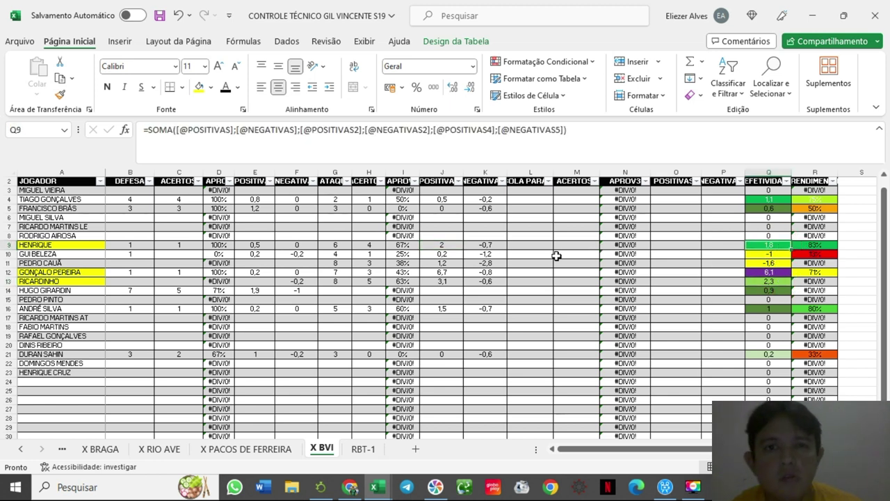
click(828, 244)
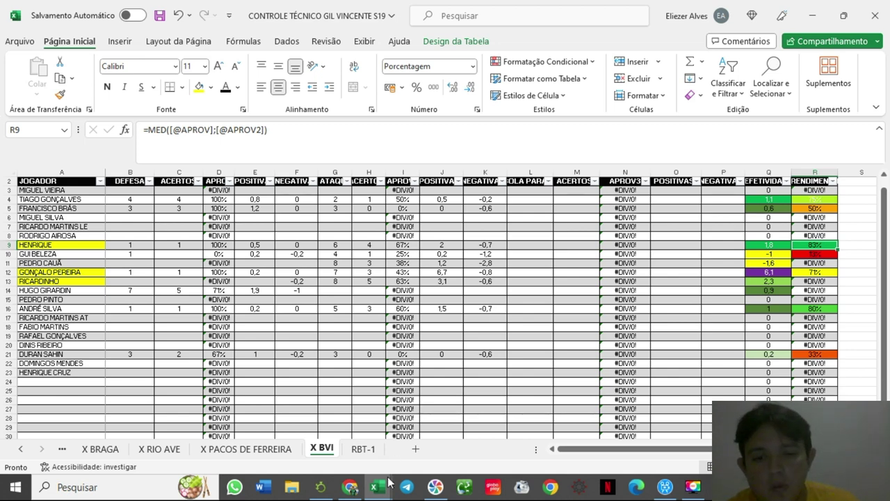
Switch to the ANALISE INDIVIDUAL - EFETIVIDADE workbook and check the row 12 player's positive counter-attacks on the EFETIVIDADE J7 sheet
mouse_move(389, 486)
click(348, 445)
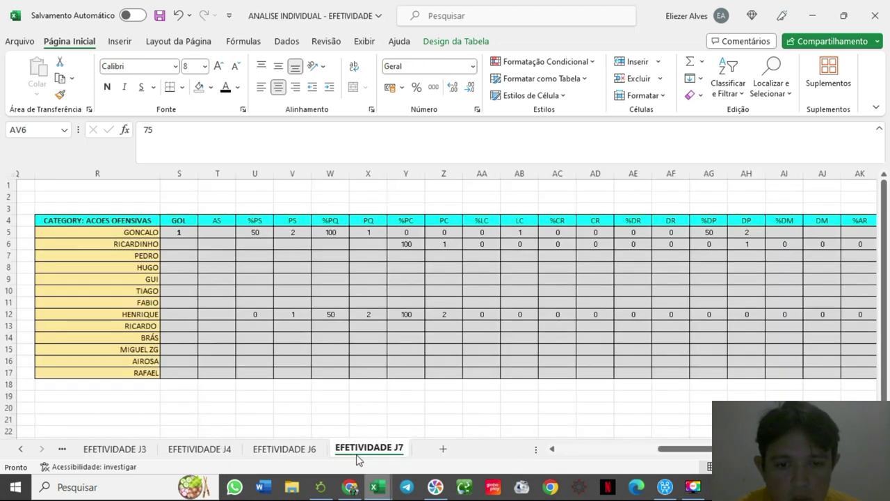
drag(674, 450, 486, 451)
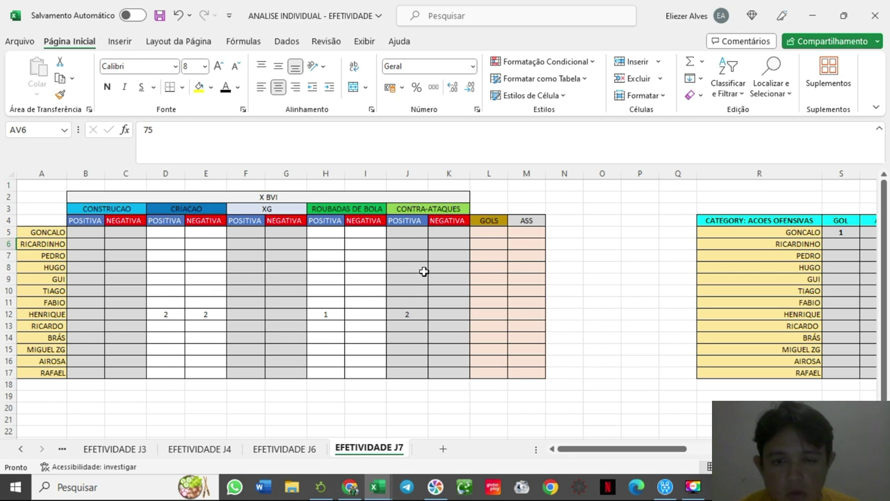
click(424, 313)
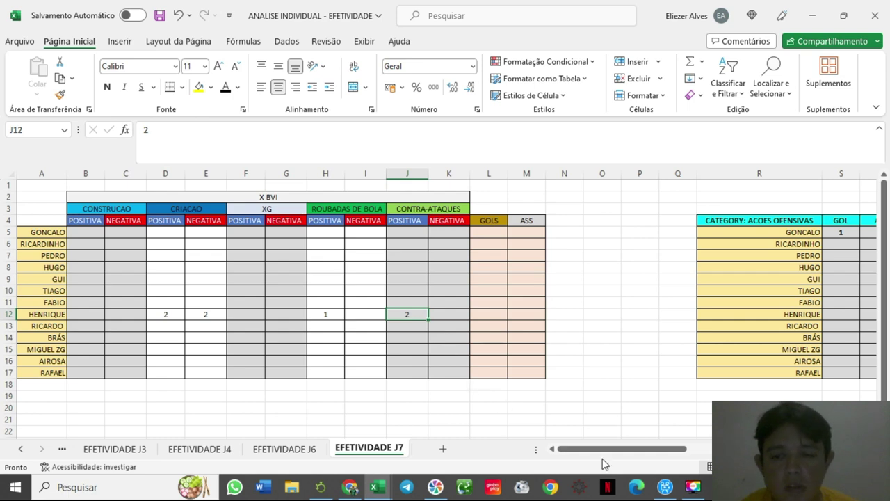
Highlight the row 12 player's PQ and PC values, cells X12 and Z12, in yellow in the ACOES OFENSIVAS table
drag(602, 449, 688, 452)
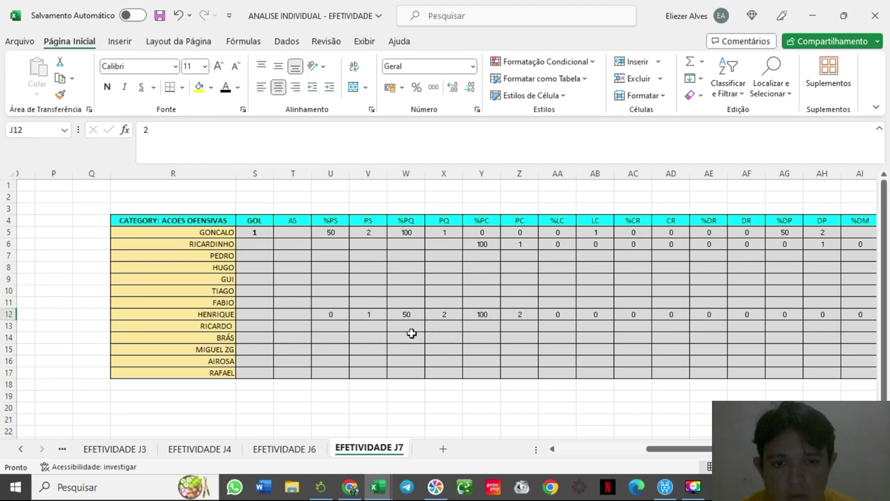
click(448, 310)
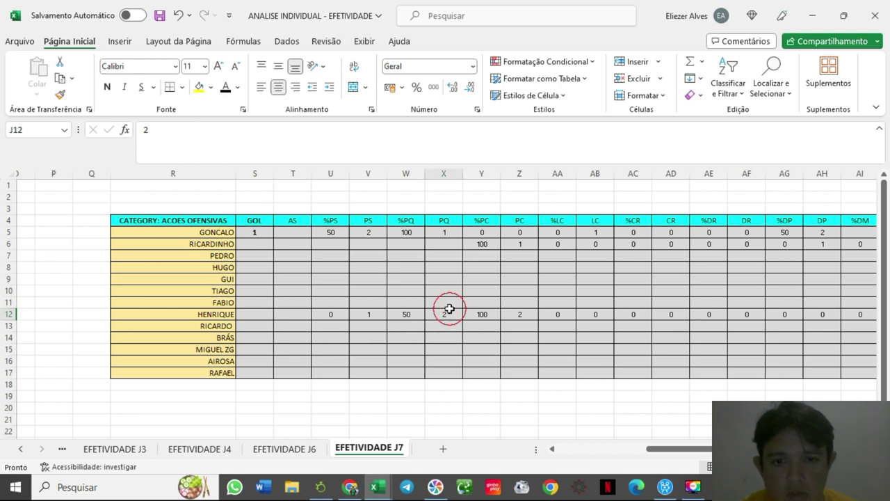
click(199, 87)
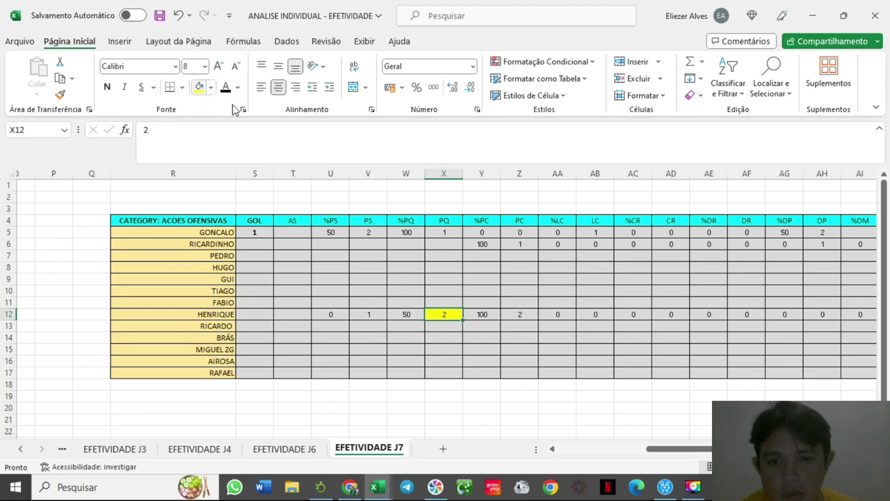
click(528, 313)
click(199, 86)
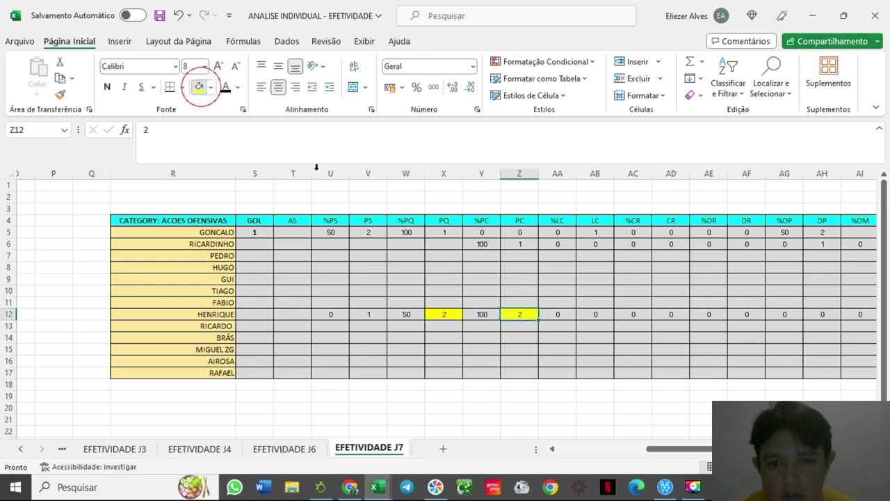
Switch to LongoMatch and expand the ACOES OFENSIVAS event list for both teams
drag(650, 448, 582, 424)
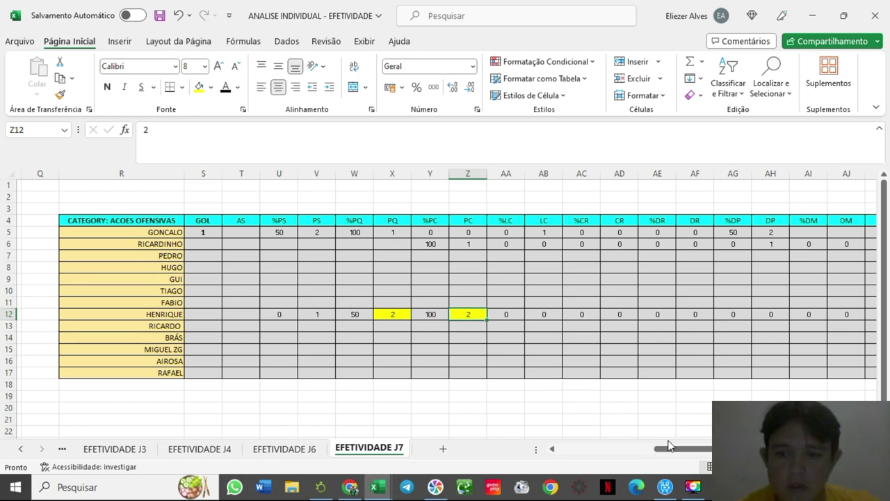
drag(677, 453, 569, 452)
click(327, 488)
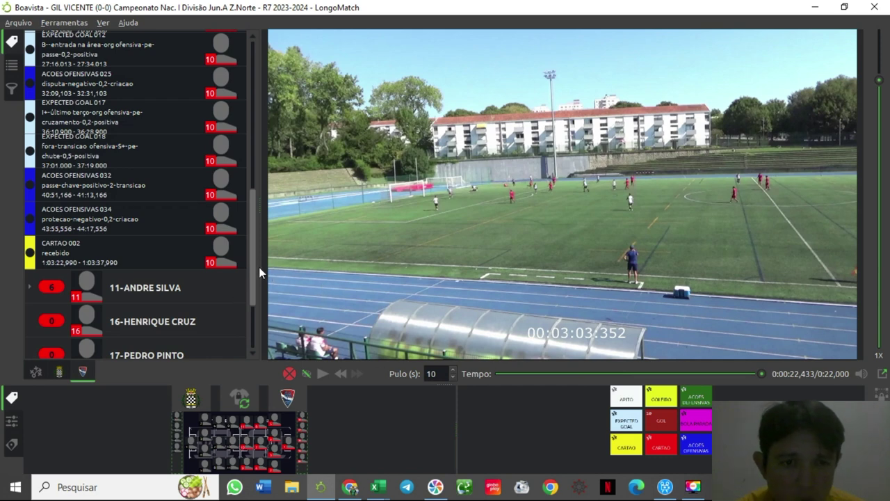
drag(255, 271, 253, 108)
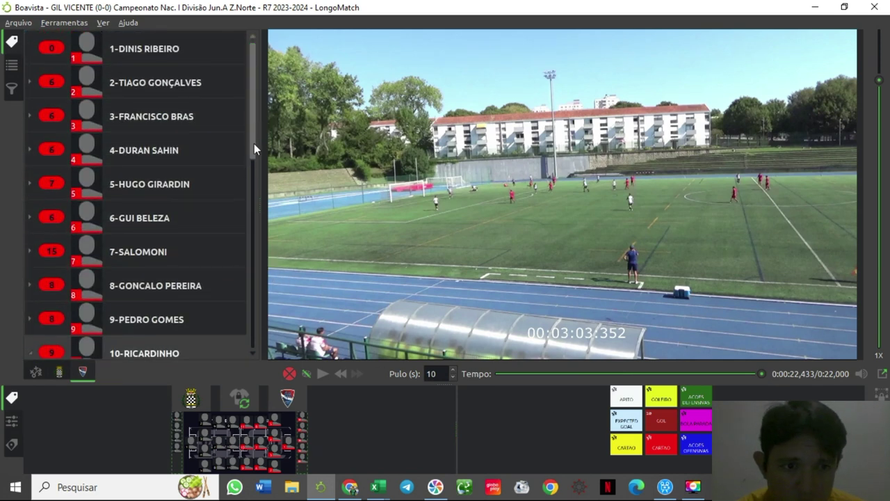
click(36, 373)
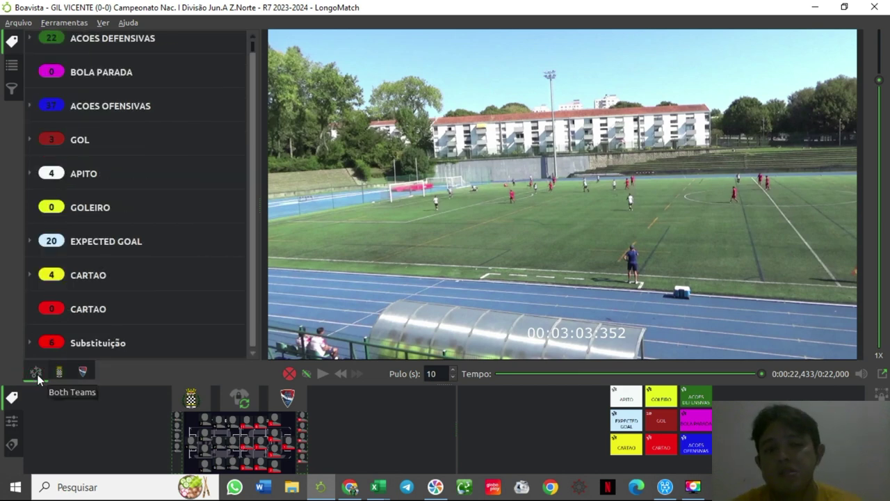
click(132, 108)
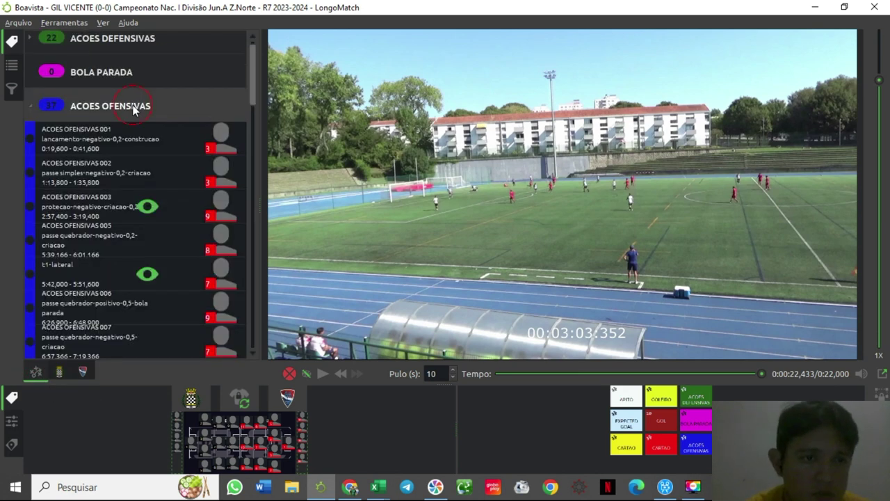
Play the ACOES OFENSIVAS 001 clip, pause it partway, and start the ACOES OFENSIVAS 002 clip
click(144, 142)
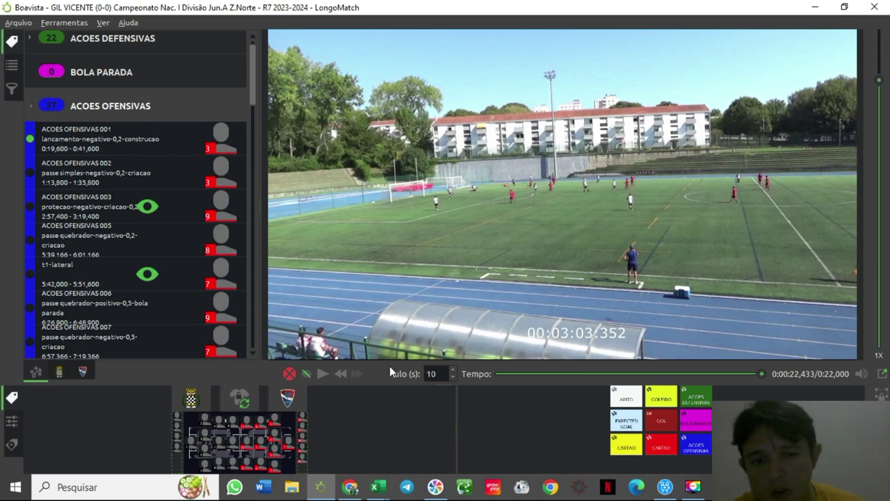
click(322, 373)
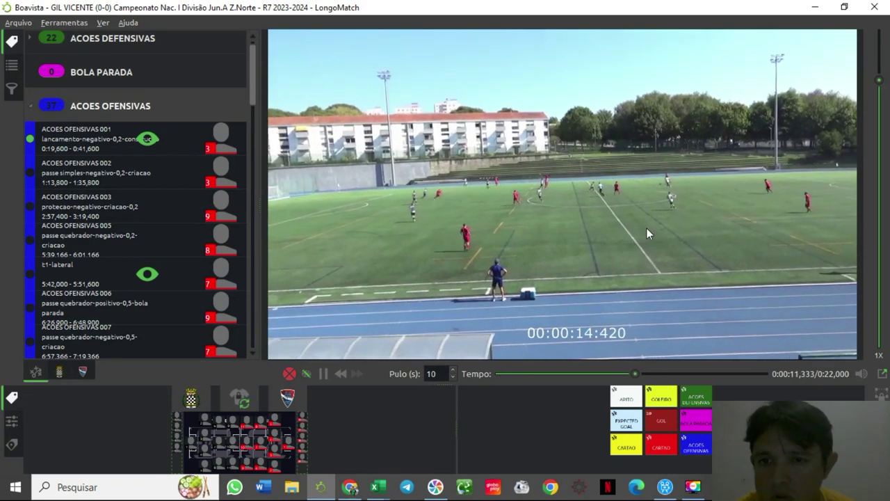
click(624, 243)
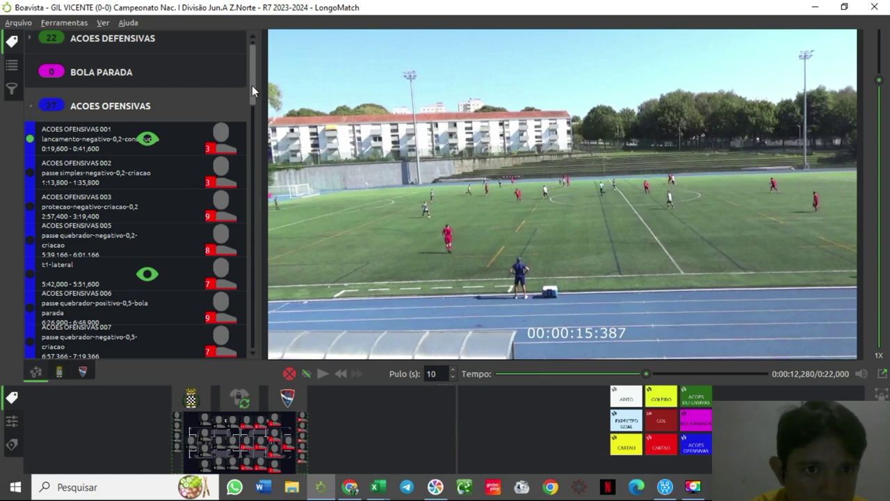
click(186, 173)
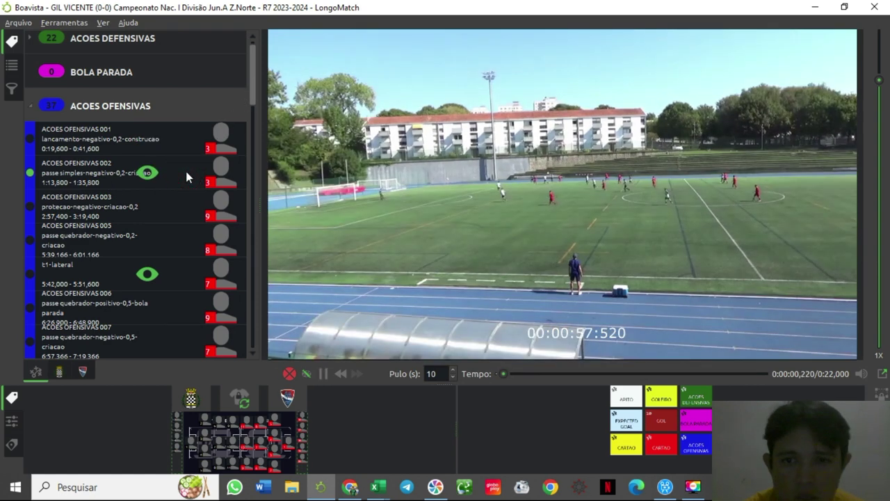